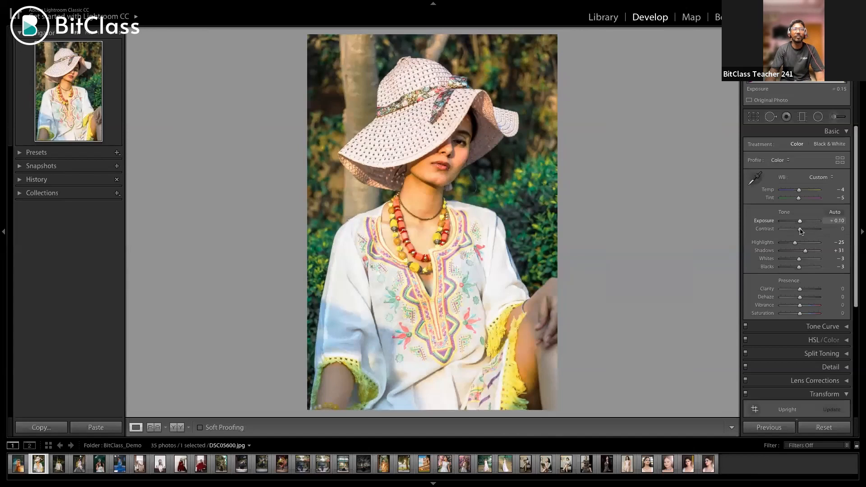
Set the hat portrait's Exposure to -0.10 and Contrast to -18
drag(801, 229, 799, 229)
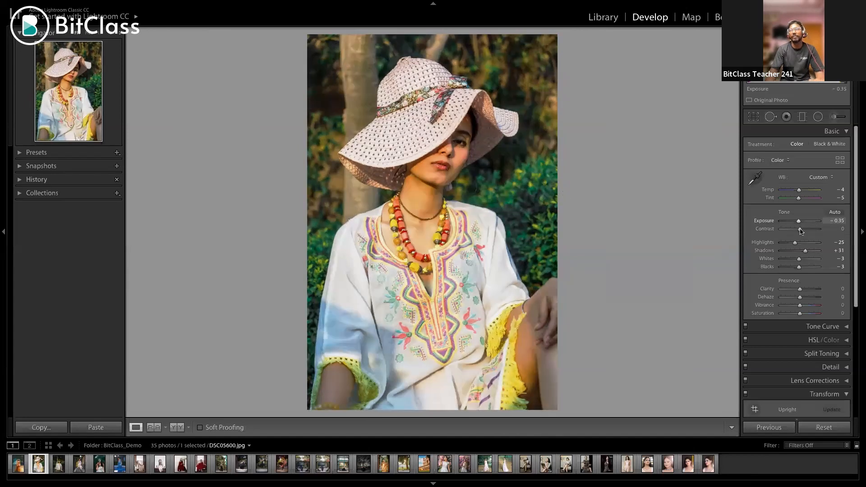
key(ctrl+z)
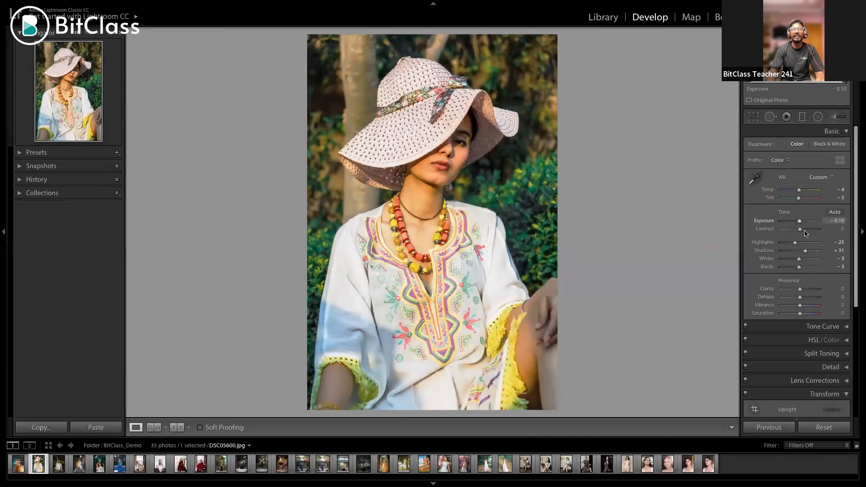
mouse_move(804, 231)
mouse_down()
mouse_move(791, 231)
mouse_move(797, 235)
mouse_up()
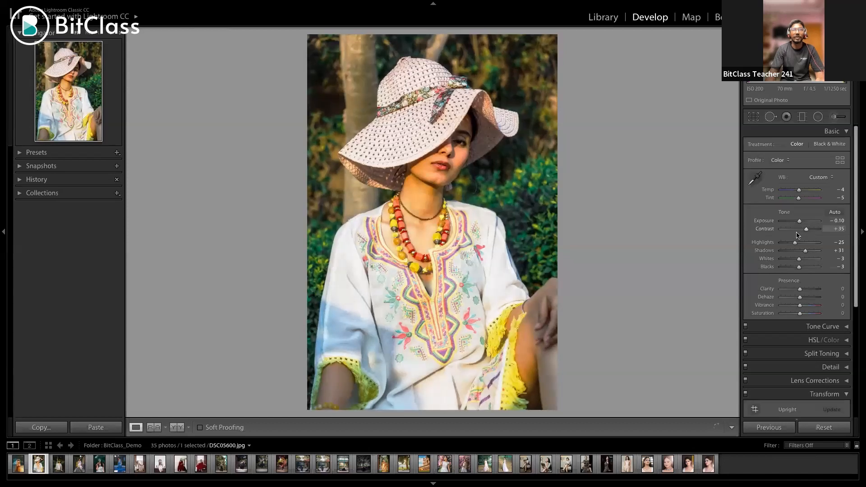
click(796, 235)
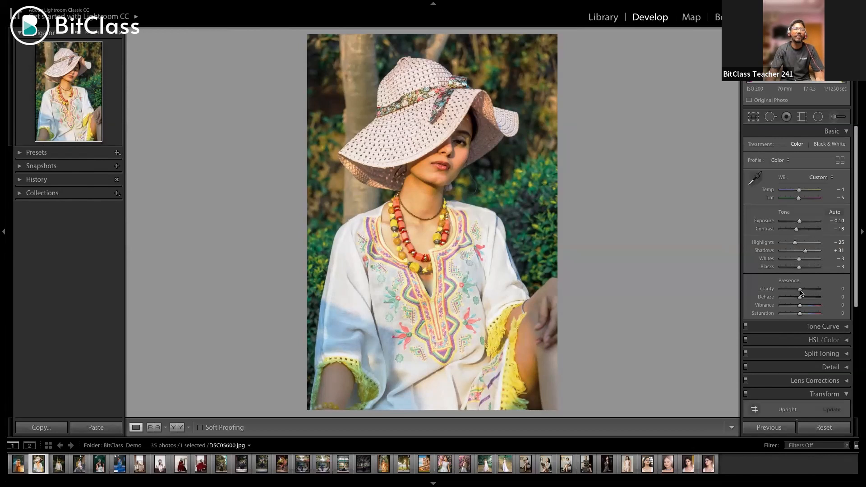
Try Clarity at +100 on the hat portrait and inspect the skin and hat texture up close
drag(800, 292, 801, 292)
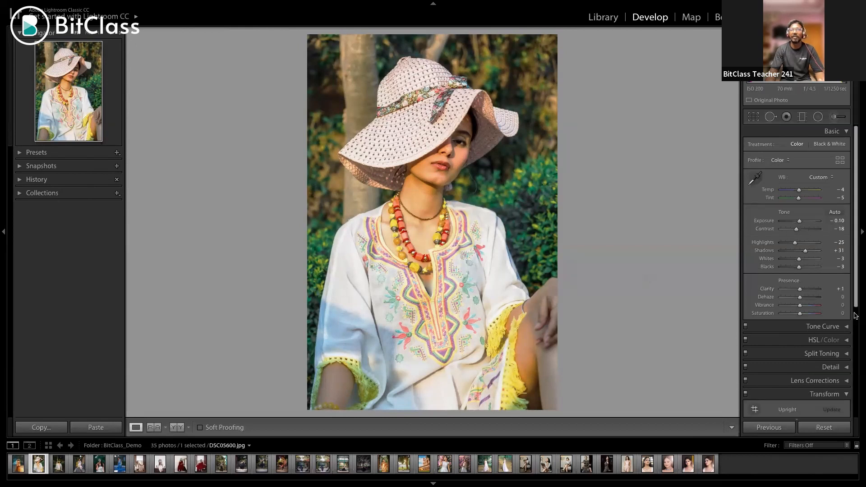
drag(802, 291, 830, 292)
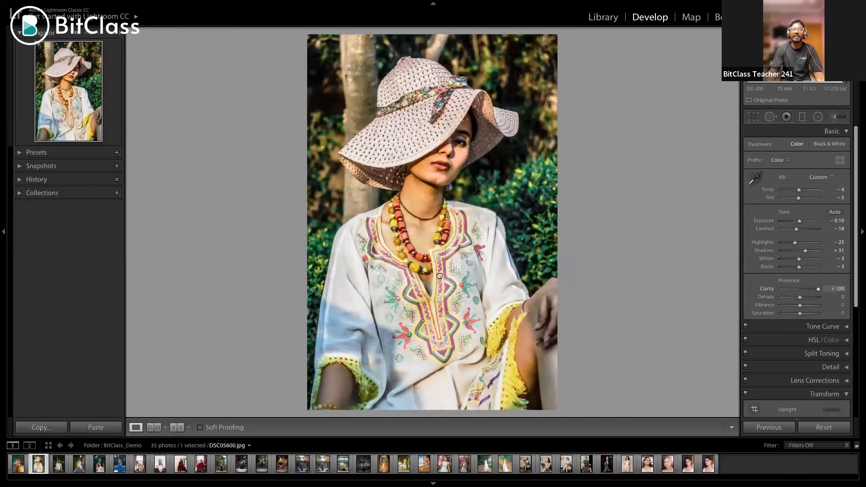
click(502, 235)
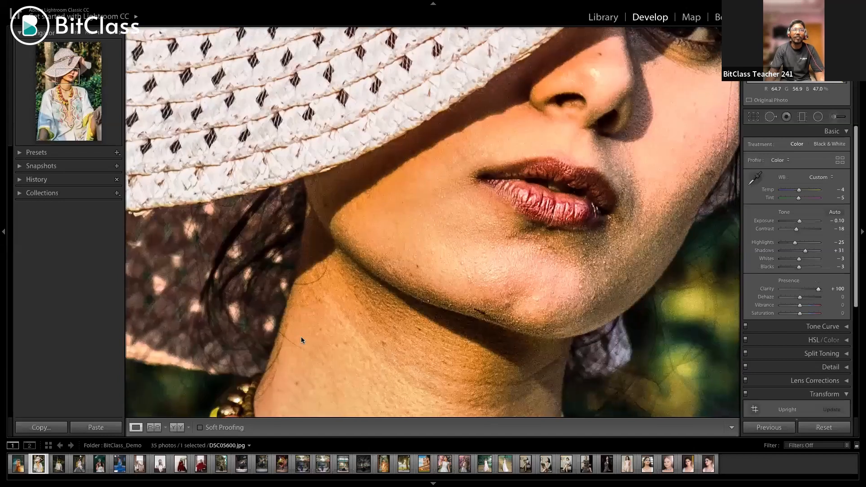
drag(465, 92, 367, 213)
click(315, 273)
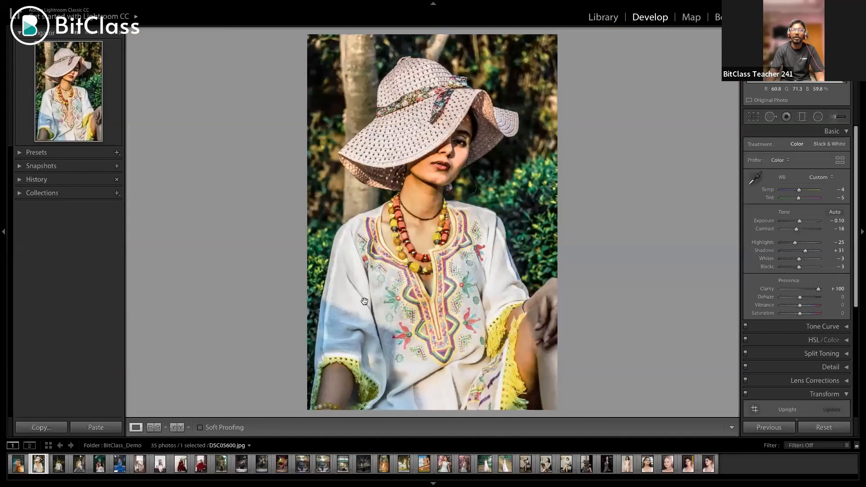
click(523, 207)
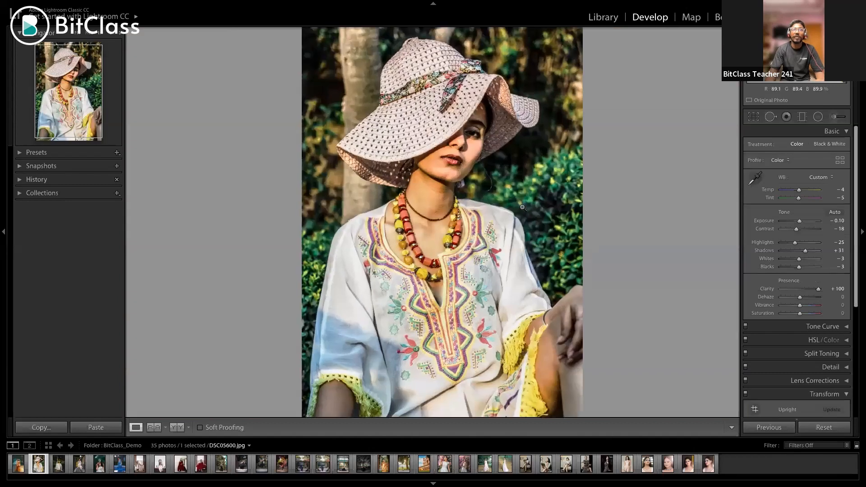
click(553, 128)
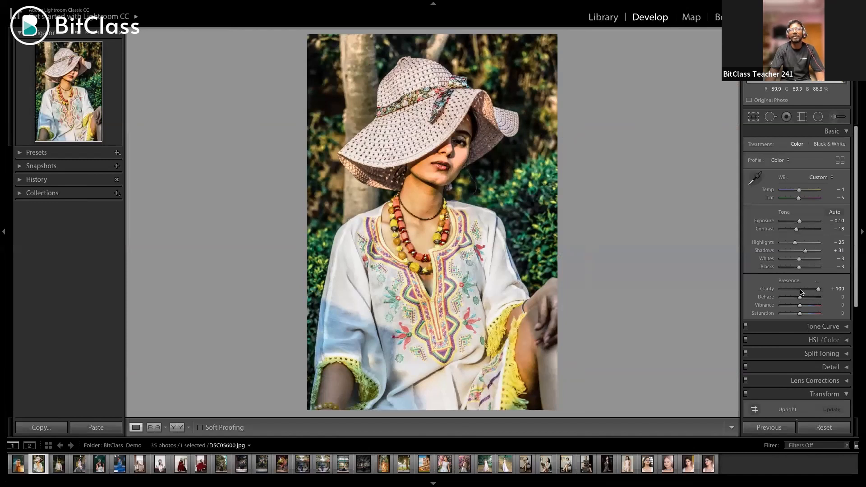
Lower the hat portrait's Clarity to +4 and open the necklace portrait DSC05692.jpg
key(z)
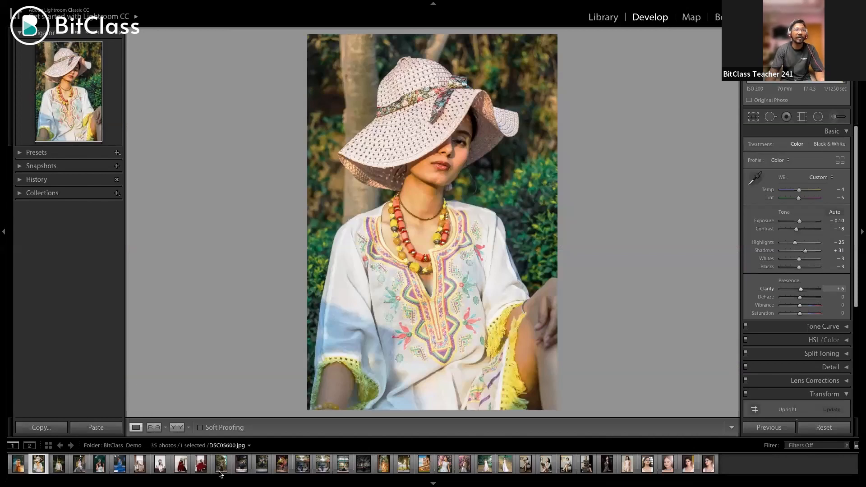
click(140, 465)
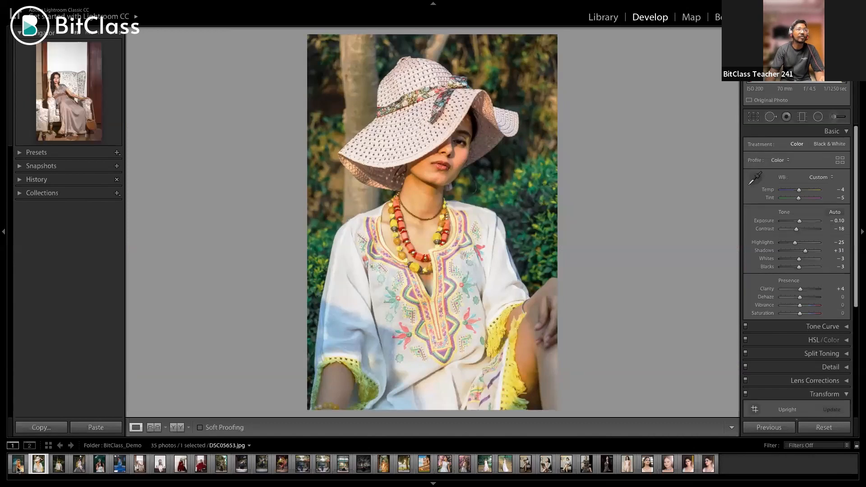
key(Left)
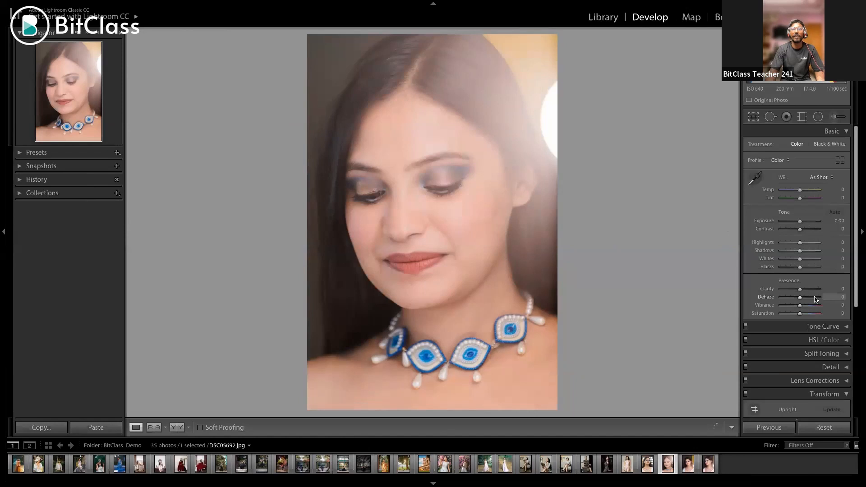
Try Dehaze values of +82, +67, +84 and +10 on the necklace portrait and undo the adjustments
click(815, 298)
click(815, 297)
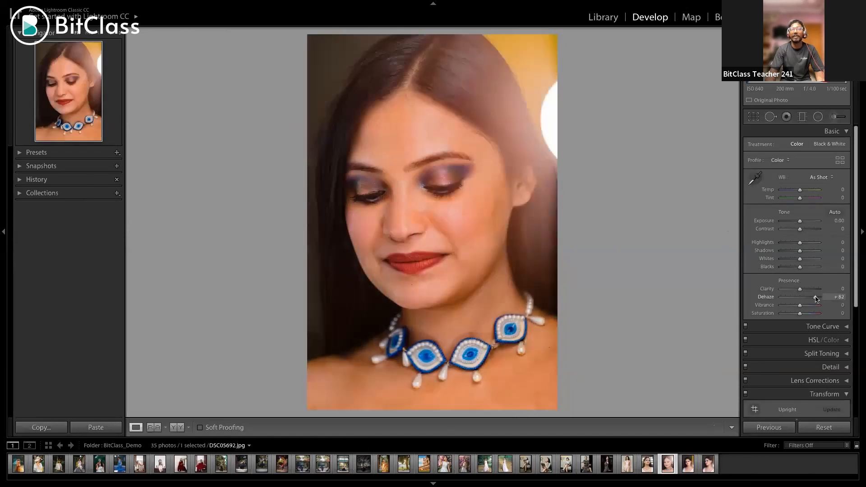
click(813, 297)
click(814, 298)
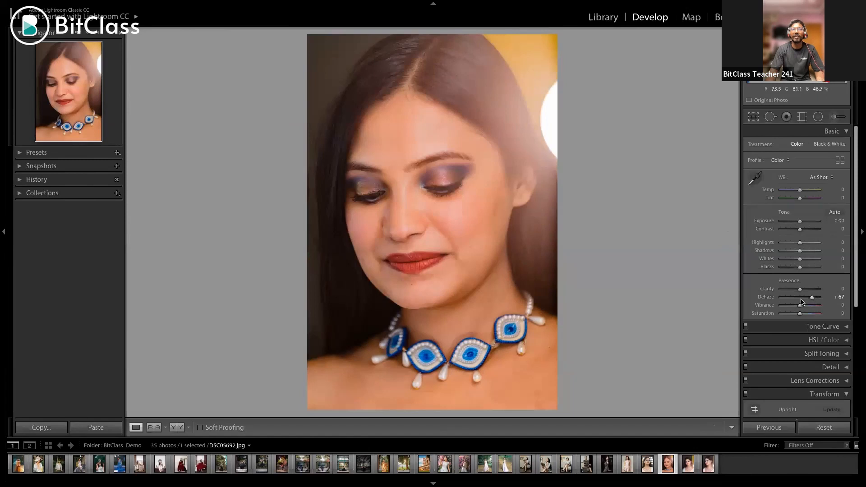
drag(813, 297, 815, 297)
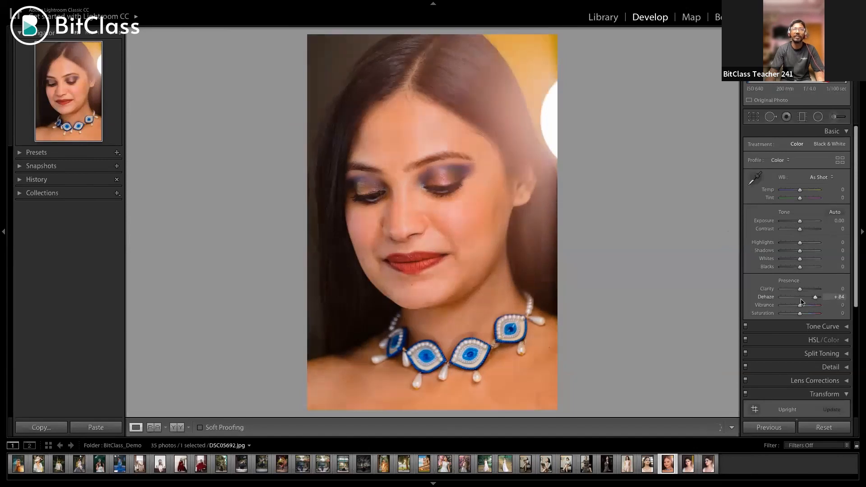
click(801, 298)
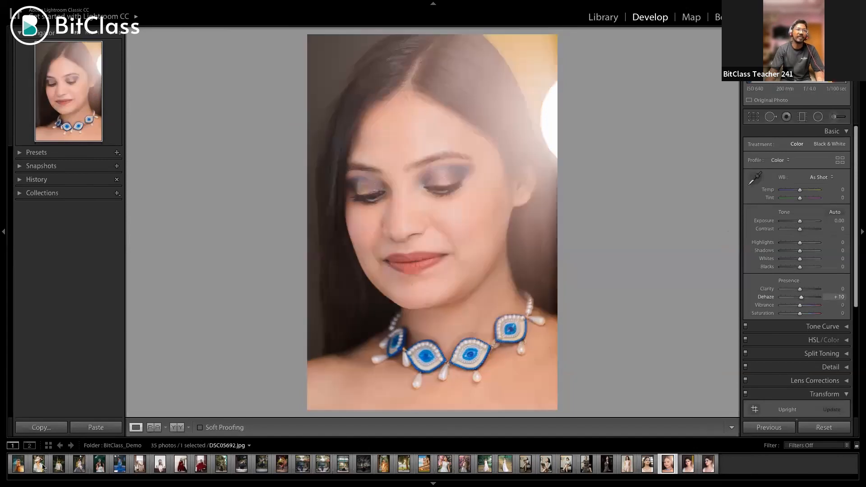
key(ctrl+z)
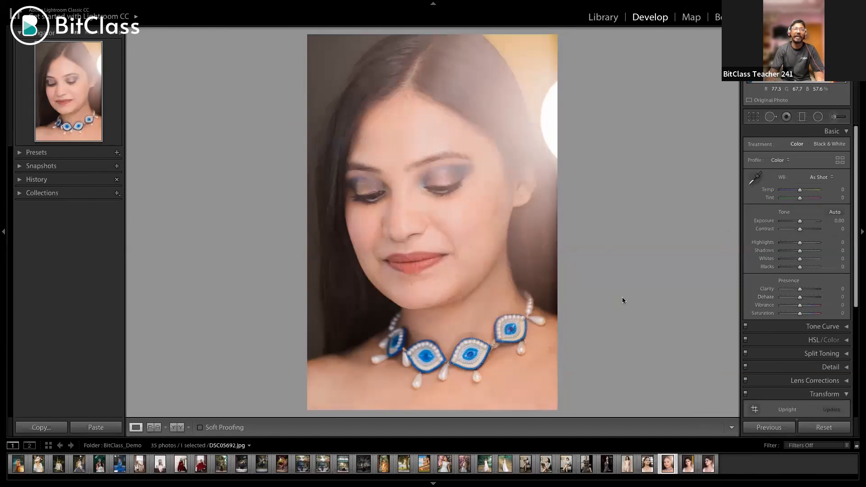
key(ctrl+z)
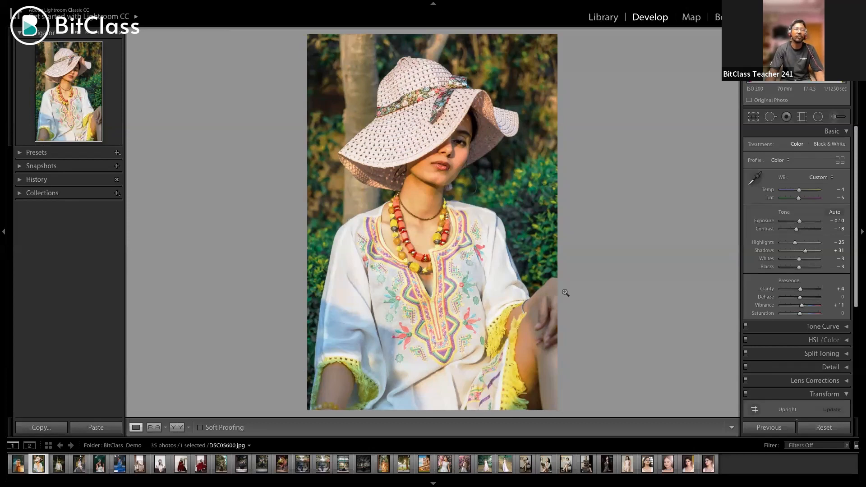
Lower a point in the upper part of the hat portrait's RGB tone curve to about 79.2 / 74.1 %
key(y)
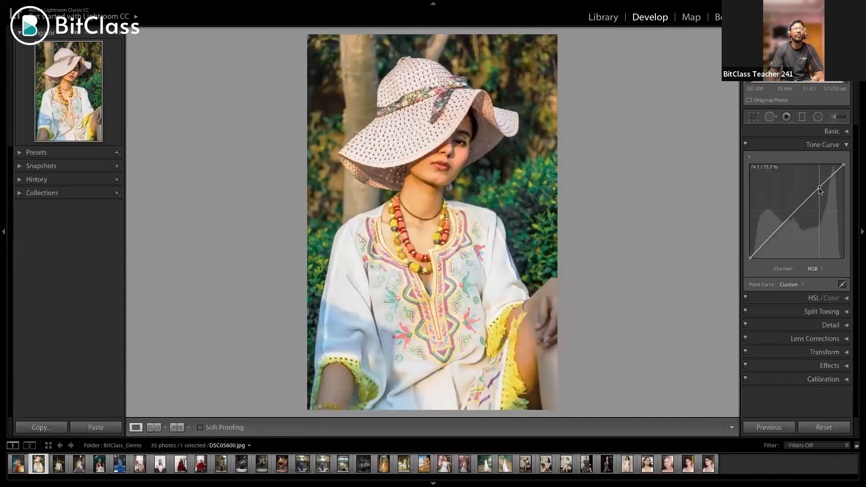
drag(822, 187, 821, 189)
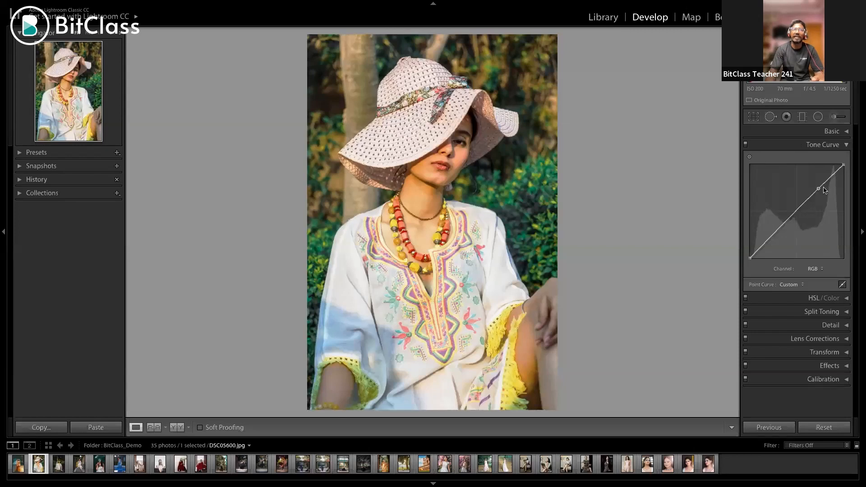
drag(818, 188, 822, 187)
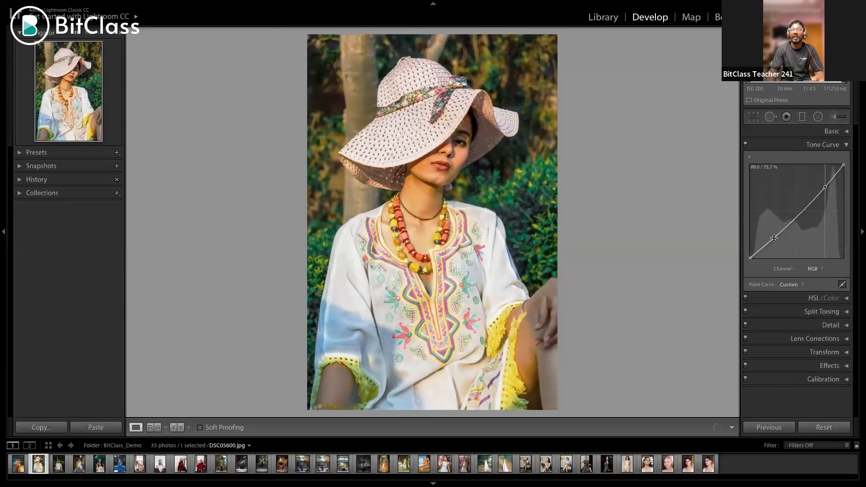
drag(825, 187, 824, 188)
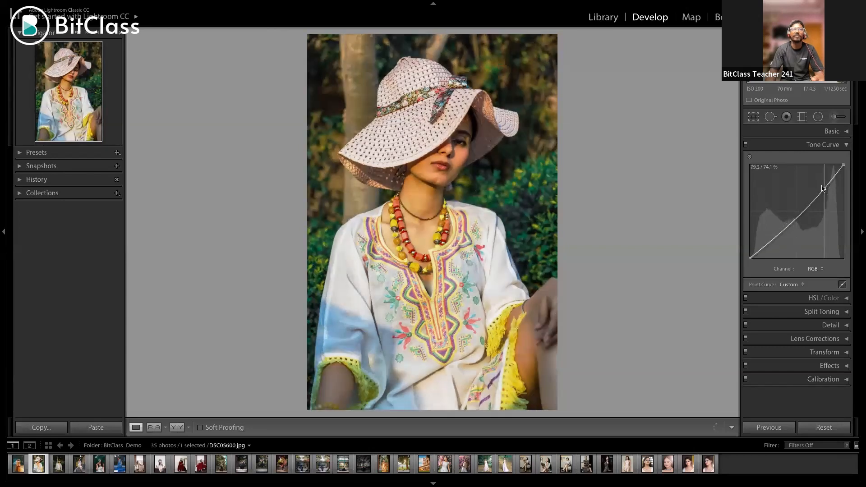
click(834, 144)
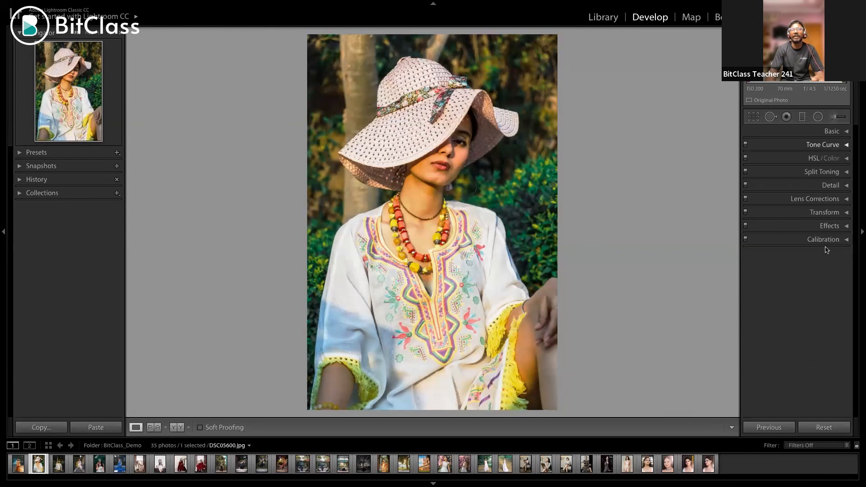
Apply split toning with Highlights Hue 215, Saturation 12, Balance +73, and Shadows Hue 52, Saturation 24
click(847, 159)
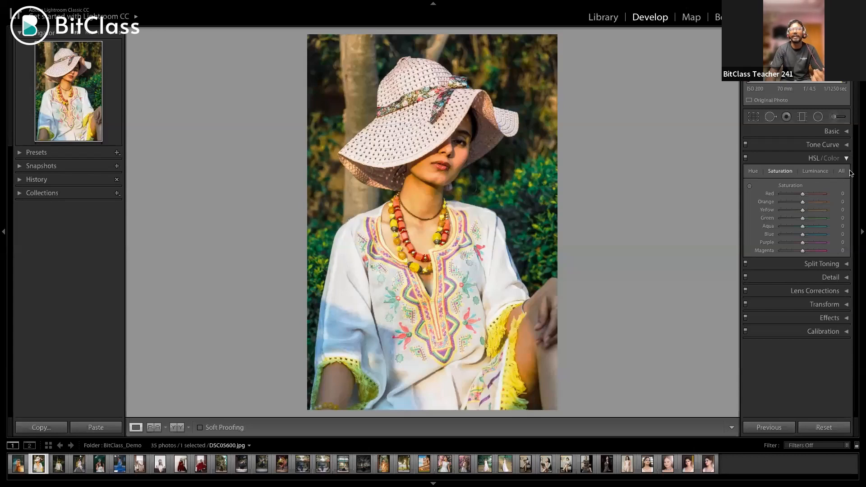
key(ctrl+4)
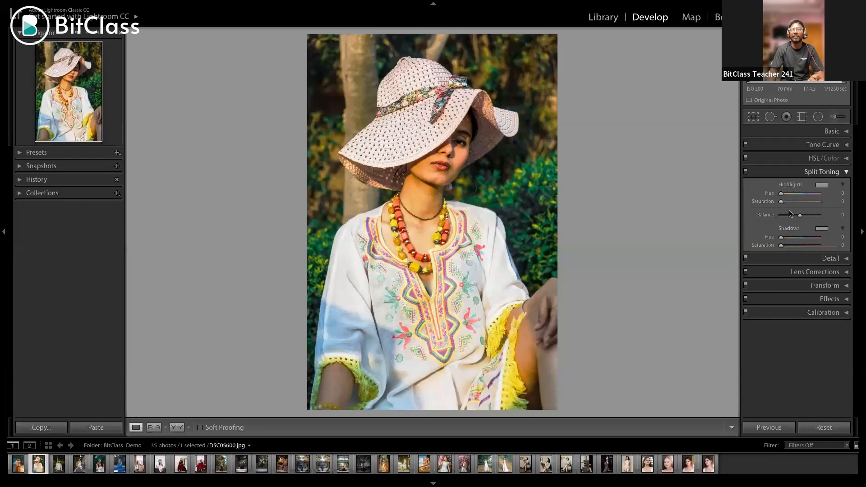
click(821, 185)
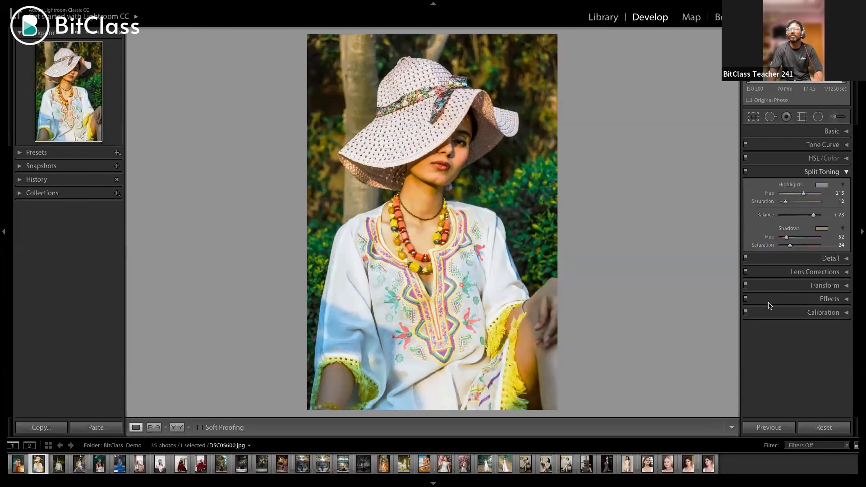
Inspect the face up close and aim the Detail preview at a shaded area of the portrait
key(ctrl+5)
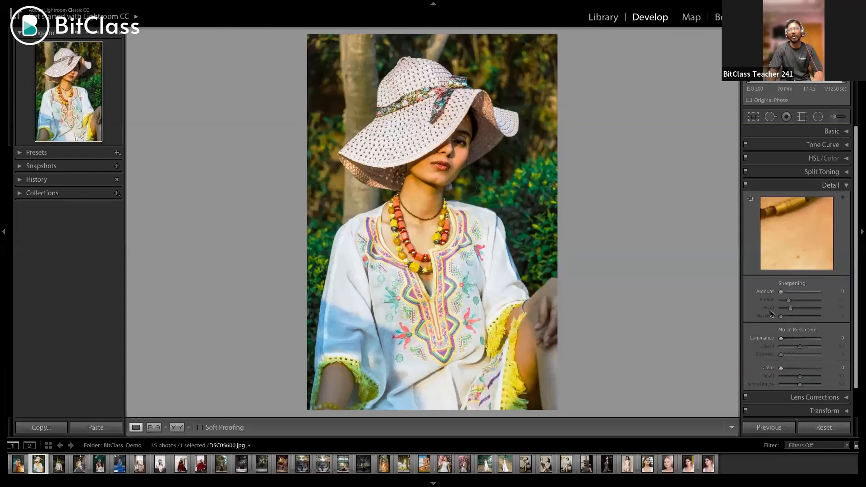
click(432, 168)
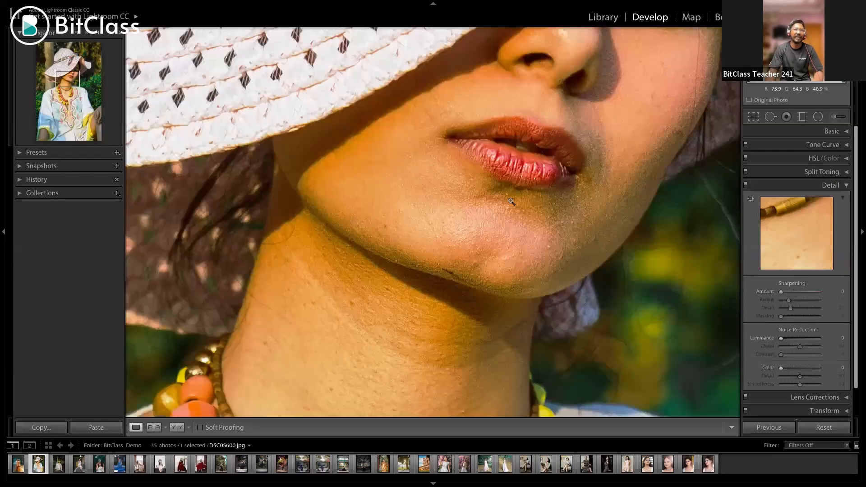
click(751, 200)
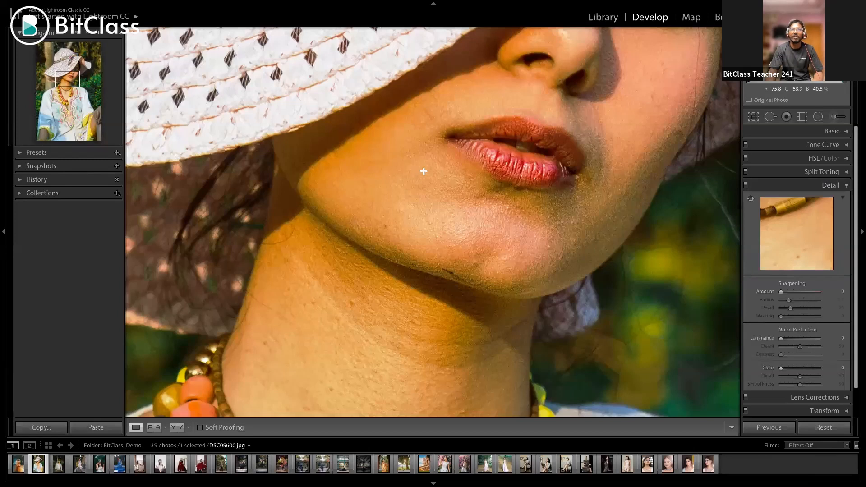
click(473, 126)
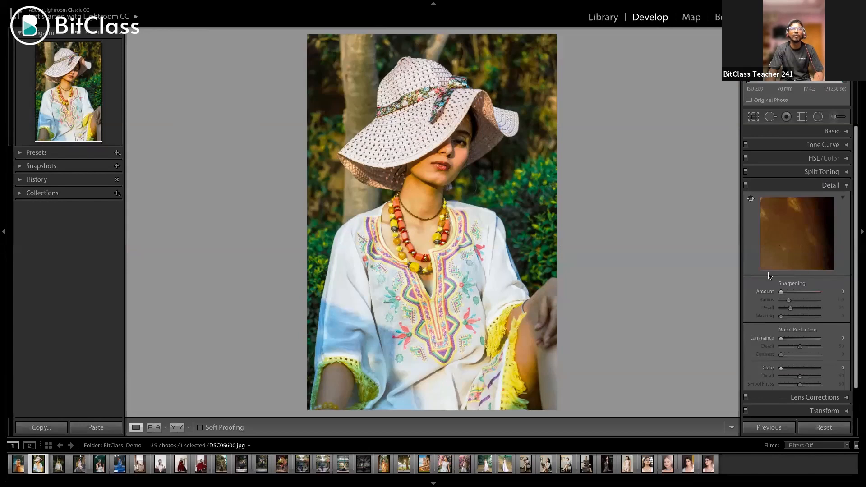
Set the sharpening Amount to 42 and noise reduction to Luminance 24 and Color 30
drag(780, 292, 809, 291)
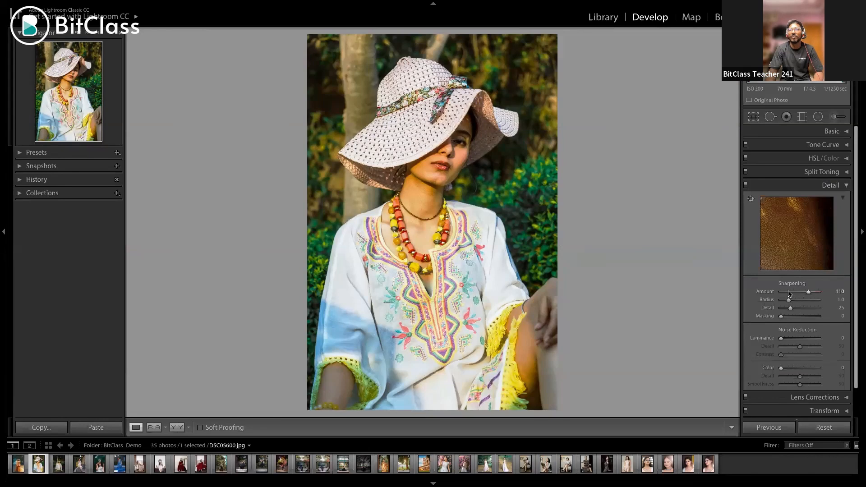
key(ctrl+z)
drag(782, 342, 794, 370)
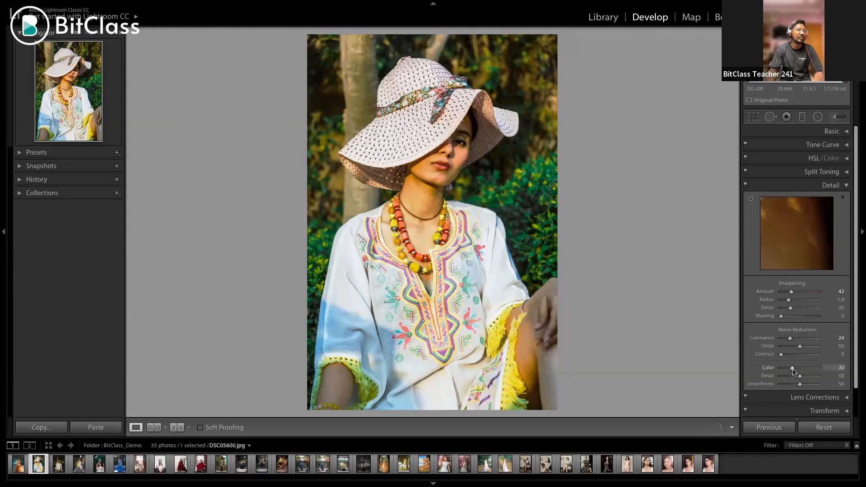
Try lens corrections with chromatic aberration removal, profile corrections and a Sony lens profile on the hat portrait
click(837, 186)
click(839, 198)
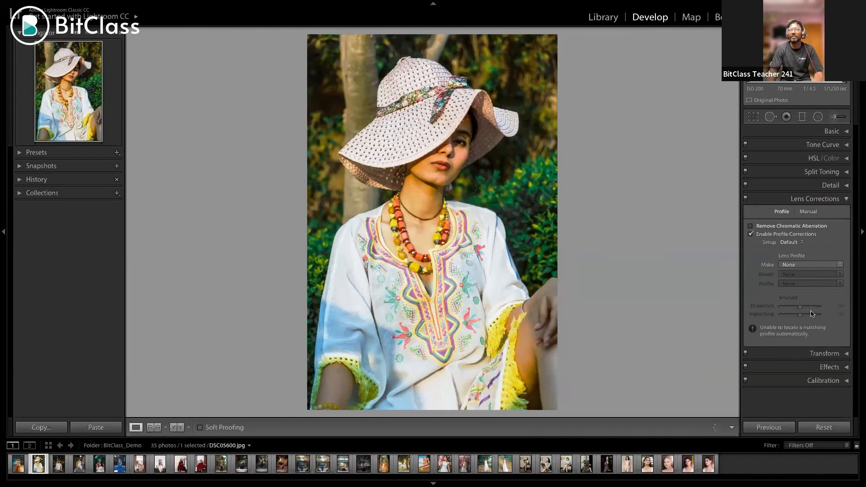
click(817, 265)
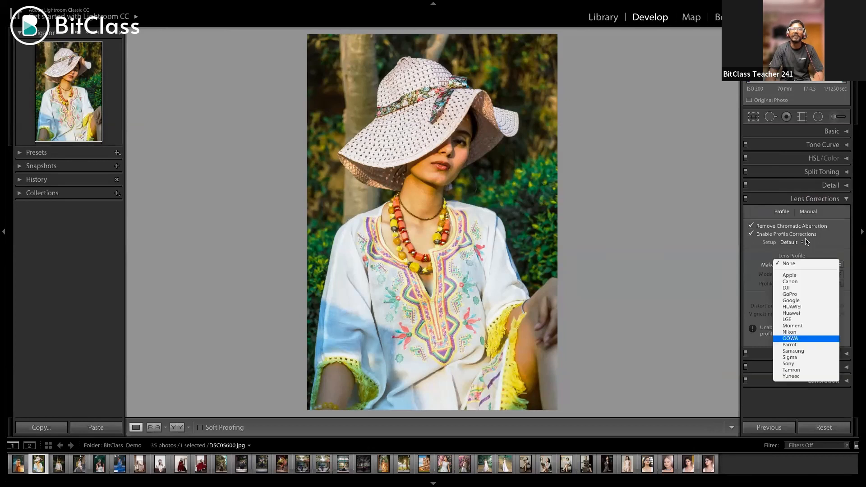
click(806, 363)
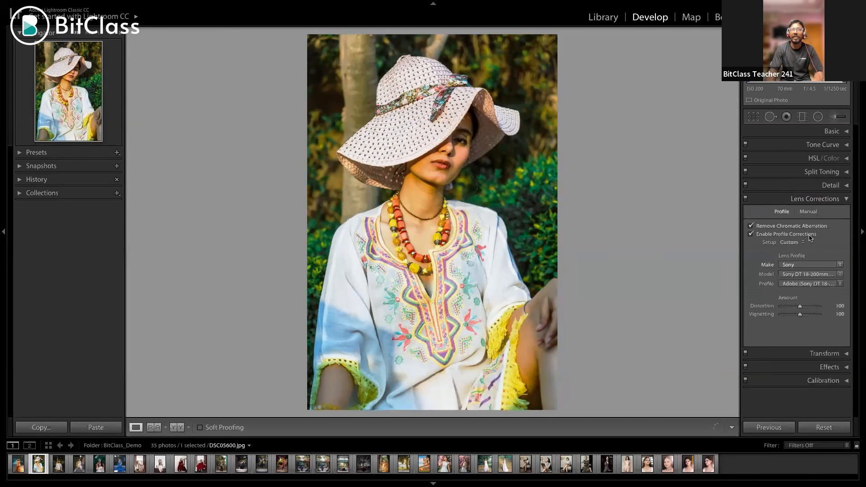
Turn off both profile corrections and chromatic aberration removal for the portrait
click(809, 236)
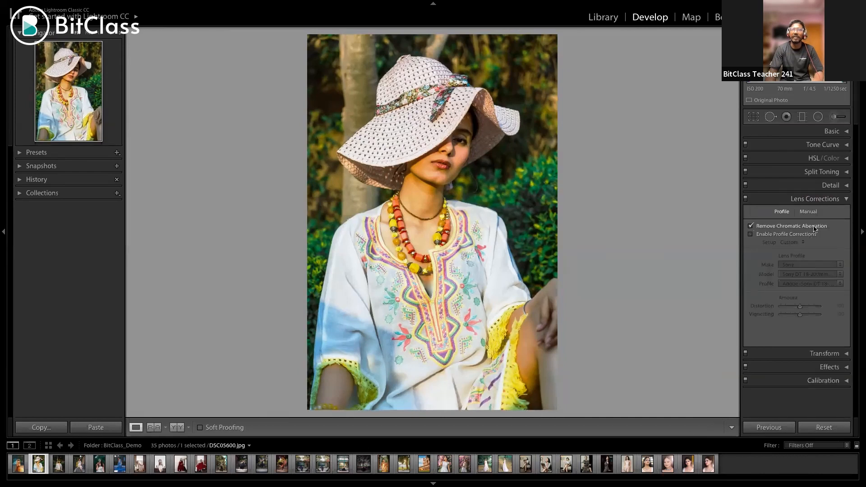
click(815, 227)
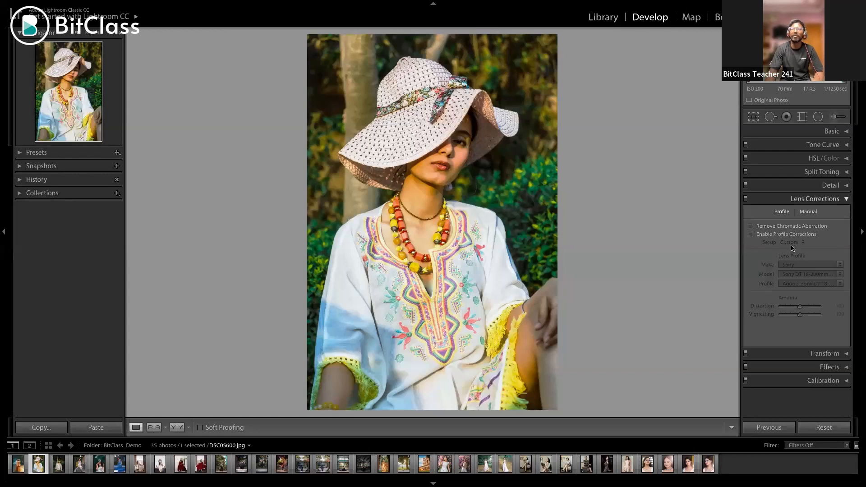
Look over the Upright and manual Transform settings
key(ctrl+6)
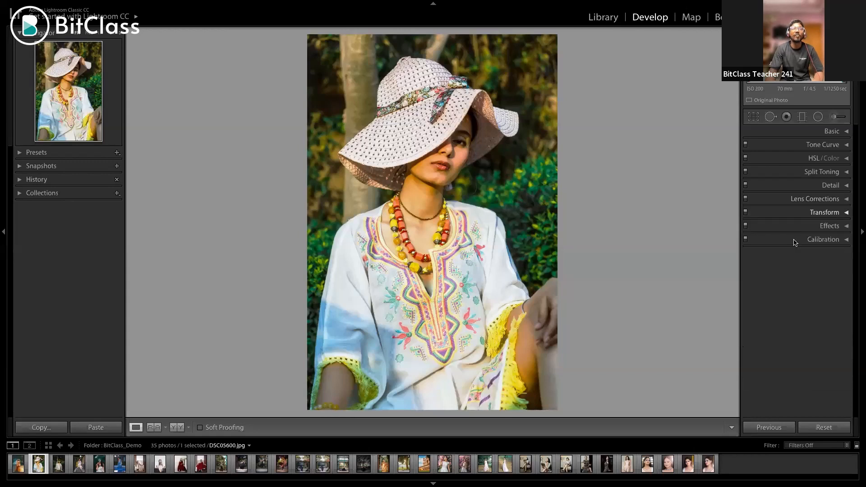
key(ctrl+7)
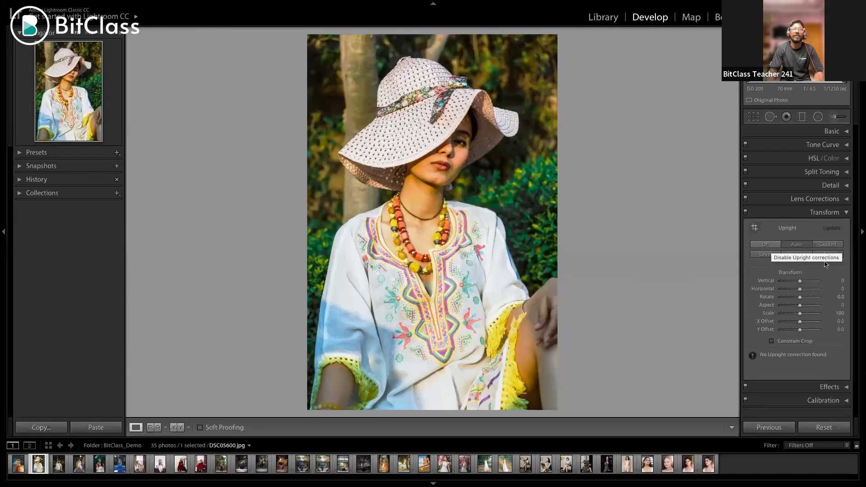
Add a post-crop vignette with Amount -12, Midpoint 30 and Roundness -100
click(829, 386)
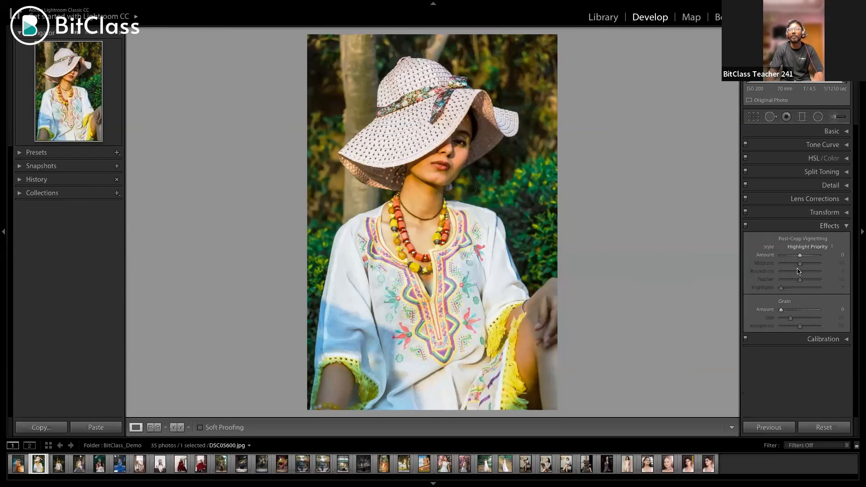
drag(799, 255, 819, 263)
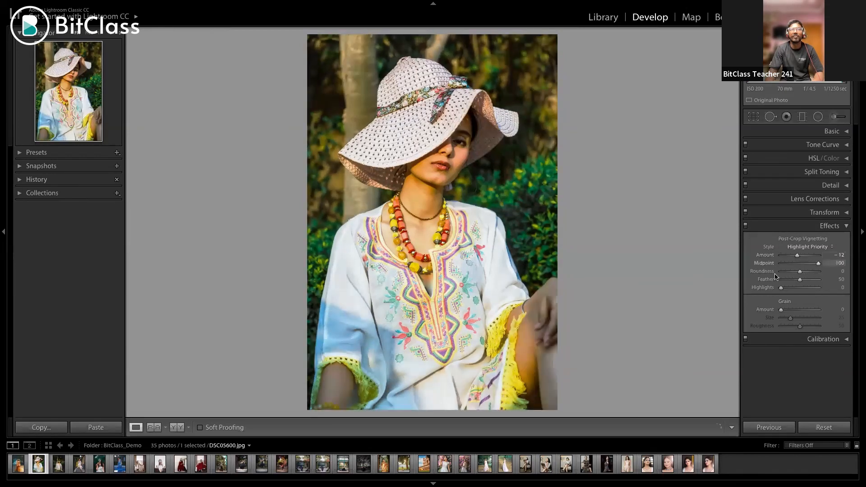
click(791, 263)
click(781, 271)
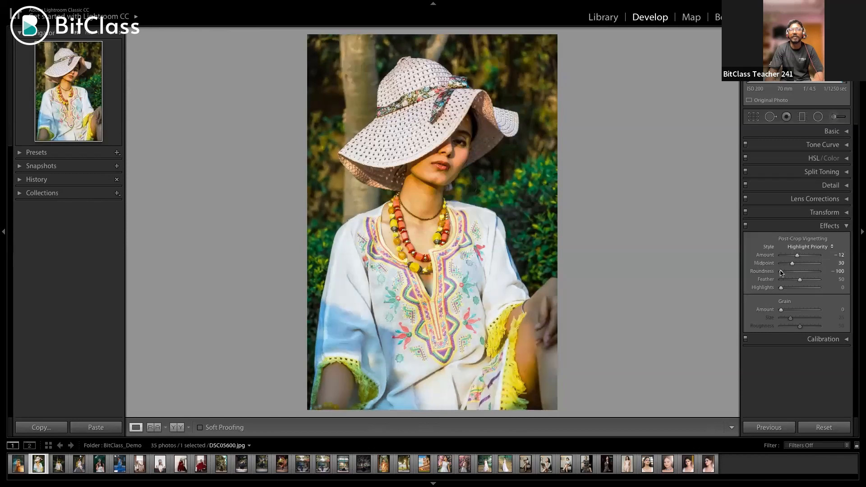
Set the vignette Amount to -100, try Roundness at +100, and settle on a Roundness of -74
drag(797, 255, 780, 255)
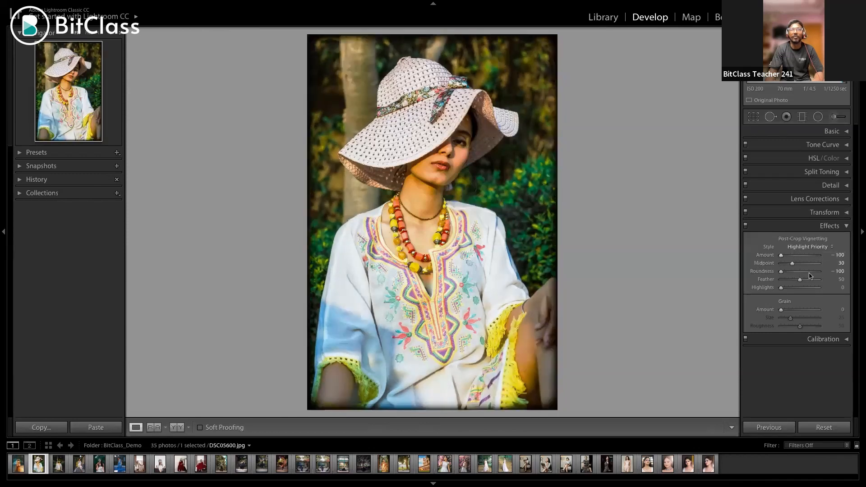
click(818, 271)
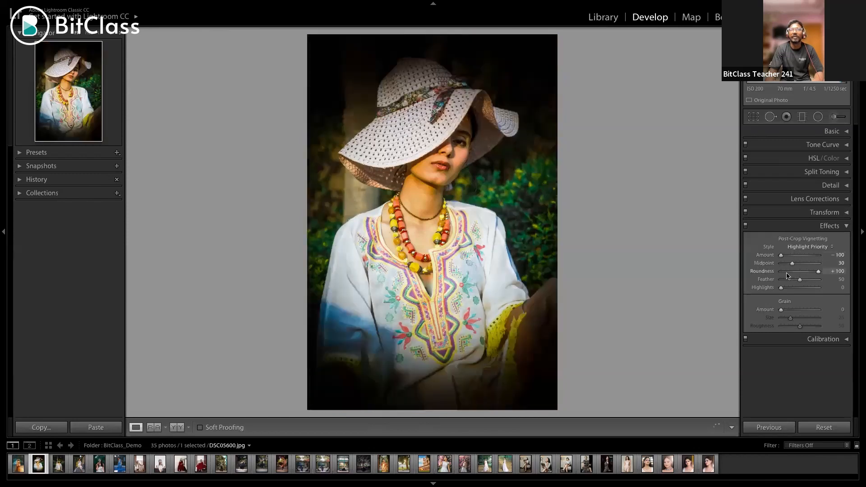
click(786, 272)
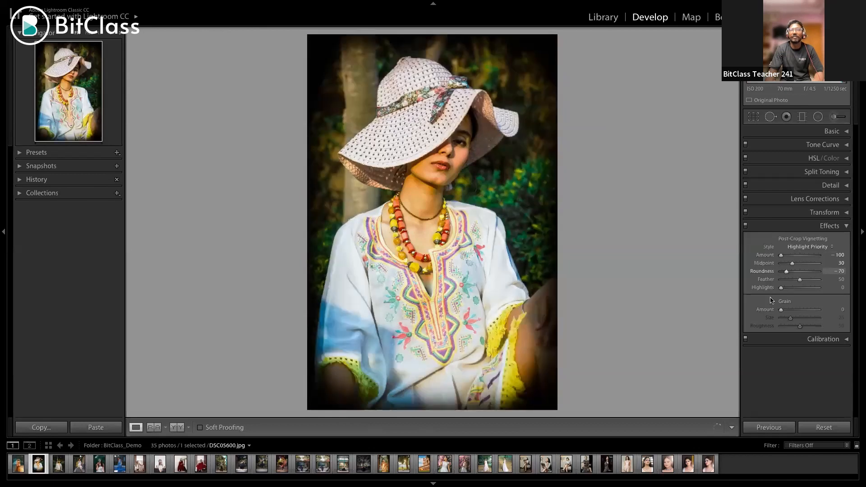
Set the post-crop vignette's Feather to 62, Highlights to 51 and Amount to +5
click(804, 279)
click(800, 287)
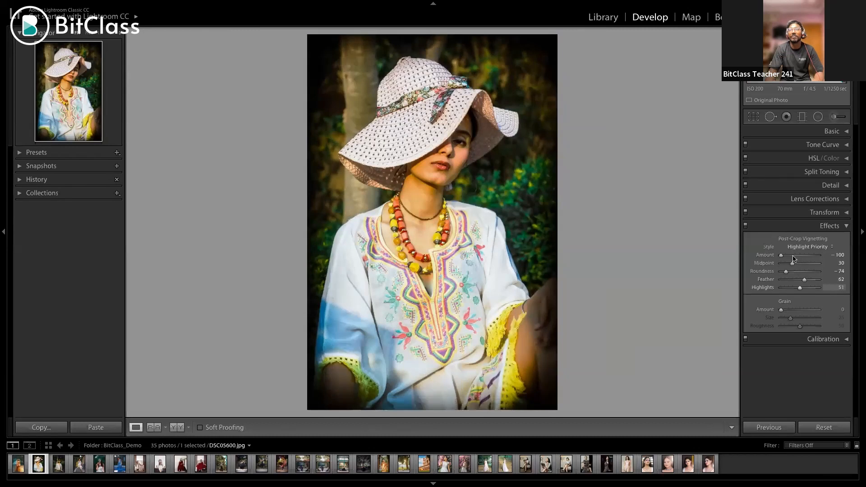
click(800, 255)
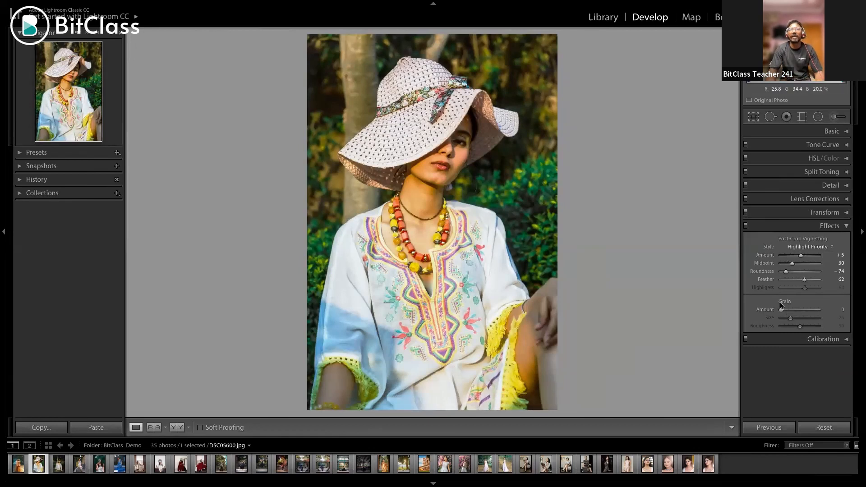
Try a strong grain Amount on the portrait while viewing the face up close
key(z)
drag(781, 310, 814, 312)
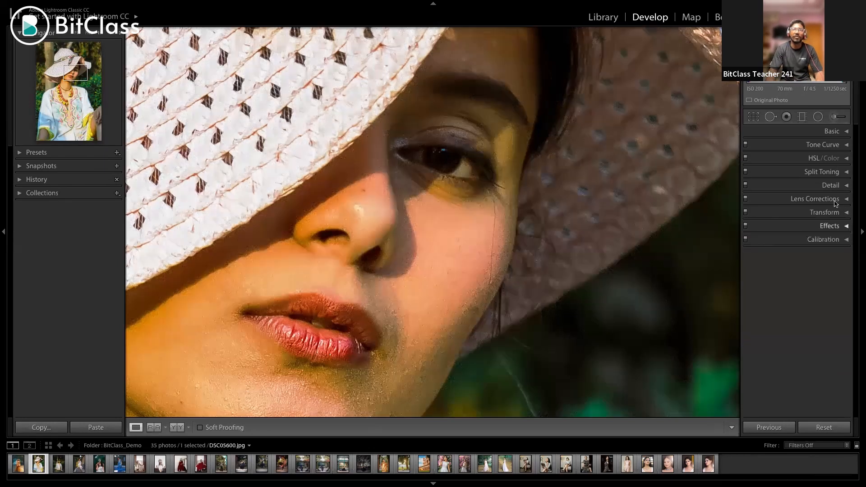
Set the Red Primary Hue to +13 in the portrait's Calibration settings
click(829, 244)
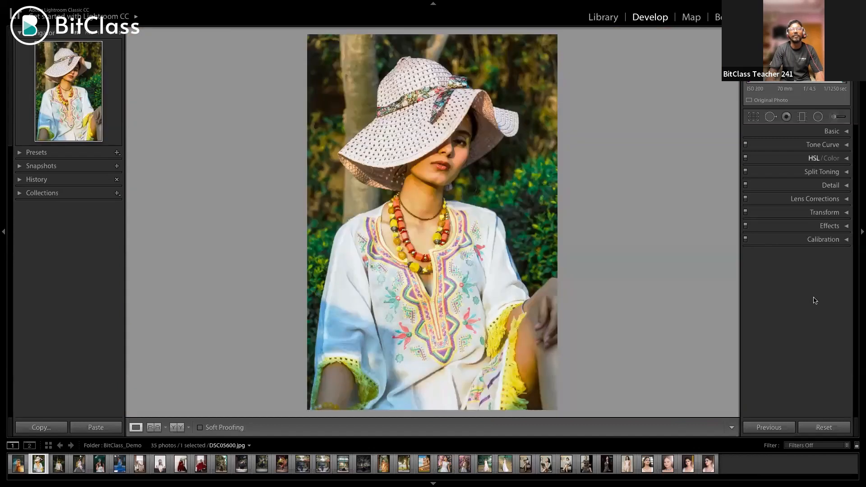
click(841, 241)
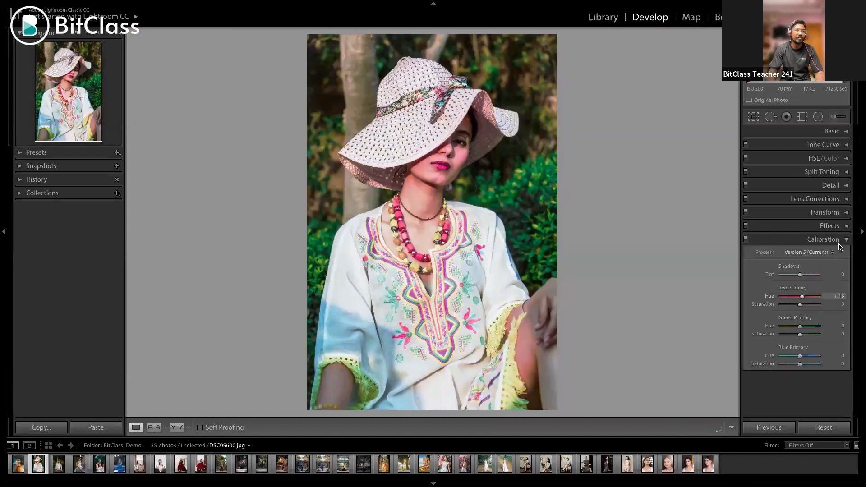